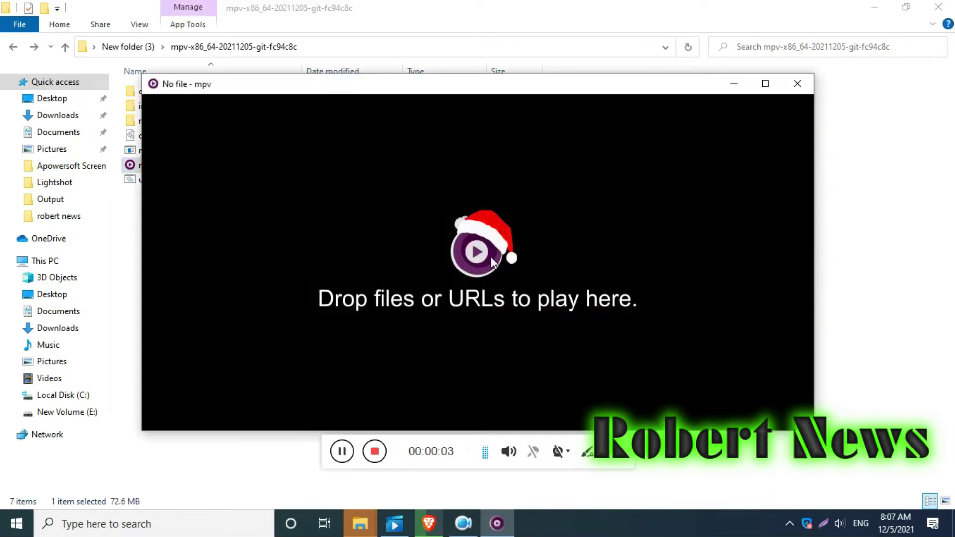
# - In File Explorer, open Documents > Apowersoft > Apowersoft Screen Recorder Pro
pyautogui.click(56, 135)
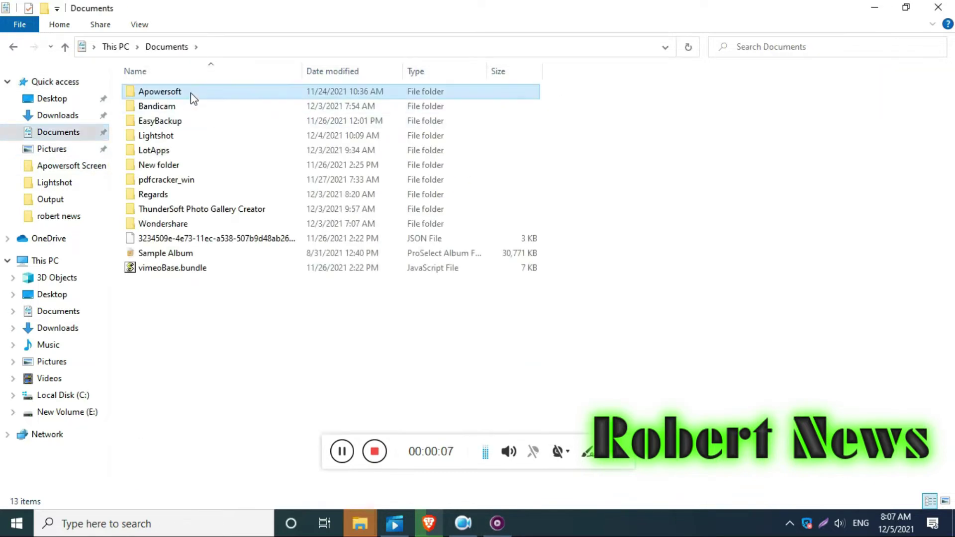
pyautogui.doubleClick(190, 93)
pyautogui.doubleClick(191, 93)
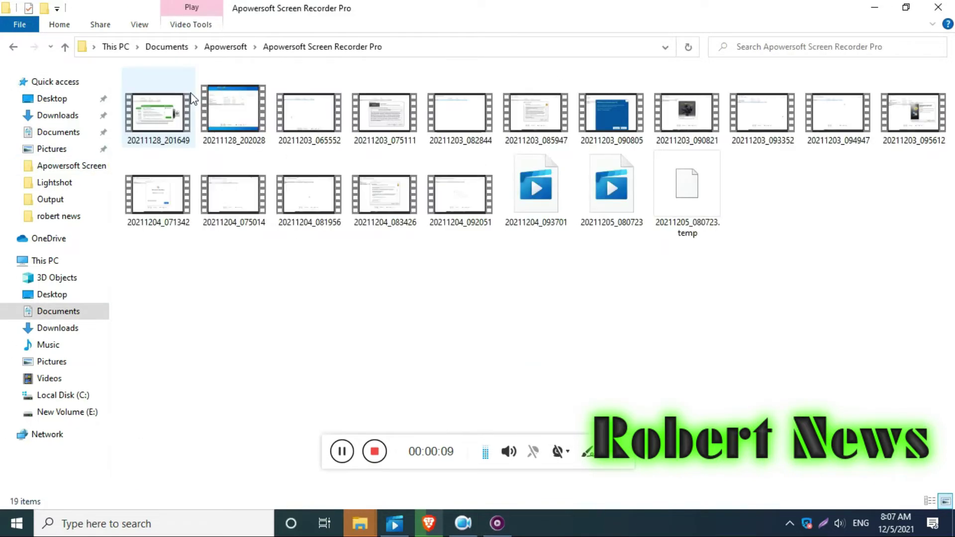
# - Bring the empty mpv player forward and drop 20211128_202028.mp4 onto it to play
pyautogui.hotkey('alt', 'Tab')
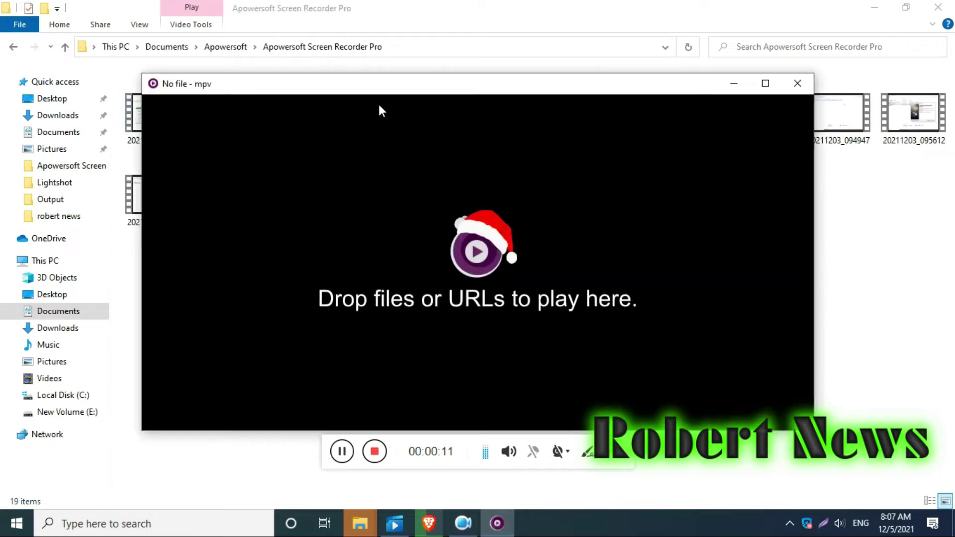
pyautogui.moveTo(378, 95); pyautogui.dragTo(404, 180)
pyautogui.moveTo(229, 121); pyautogui.dragTo(343, 228)
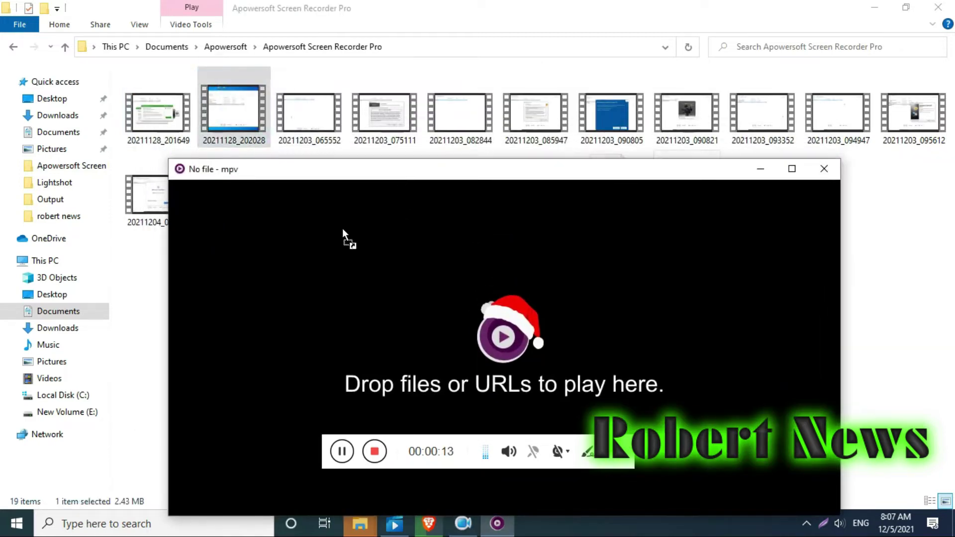
pyautogui.moveTo(389, 288); pyautogui.dragTo(392, 288)
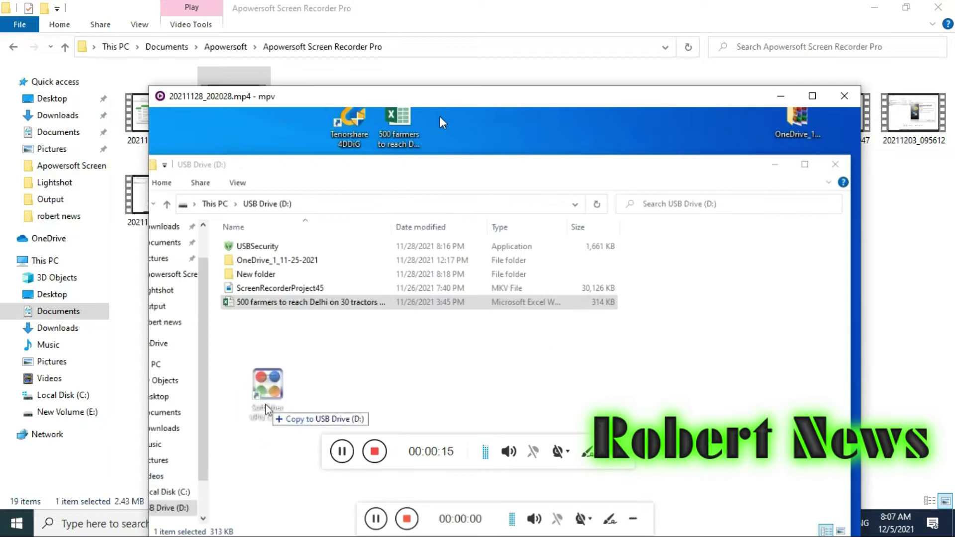
# - Reposition the mpv window and drop 20211204_071342.mp4 onto it to play
pyautogui.moveTo(448, 101); pyautogui.dragTo(412, 9)
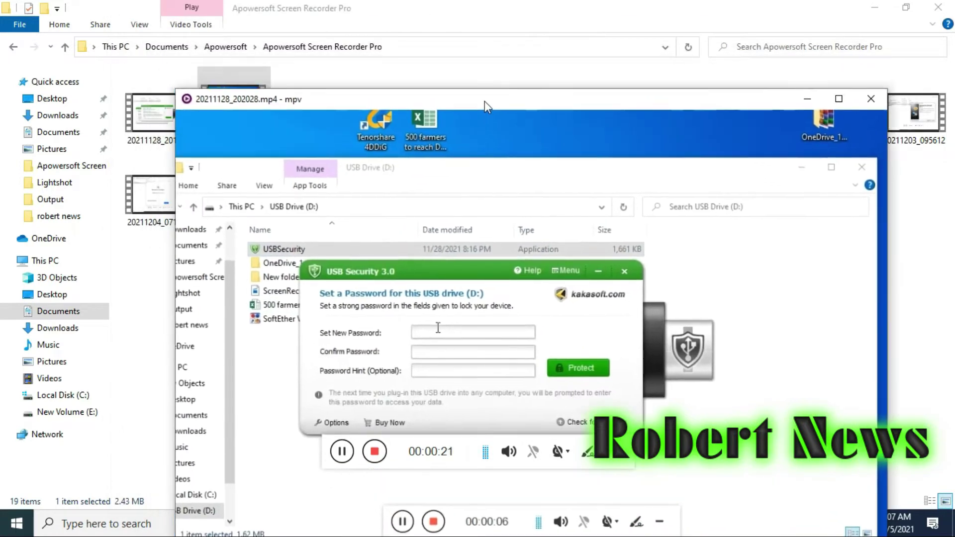
pyautogui.moveTo(426, 17); pyautogui.dragTo(521, 47)
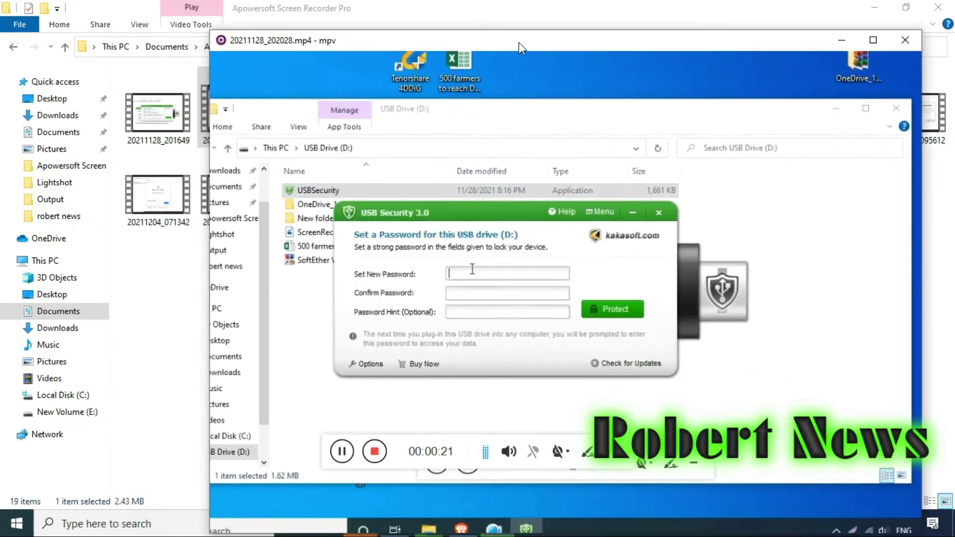
pyautogui.moveTo(148, 209); pyautogui.dragTo(380, 266)
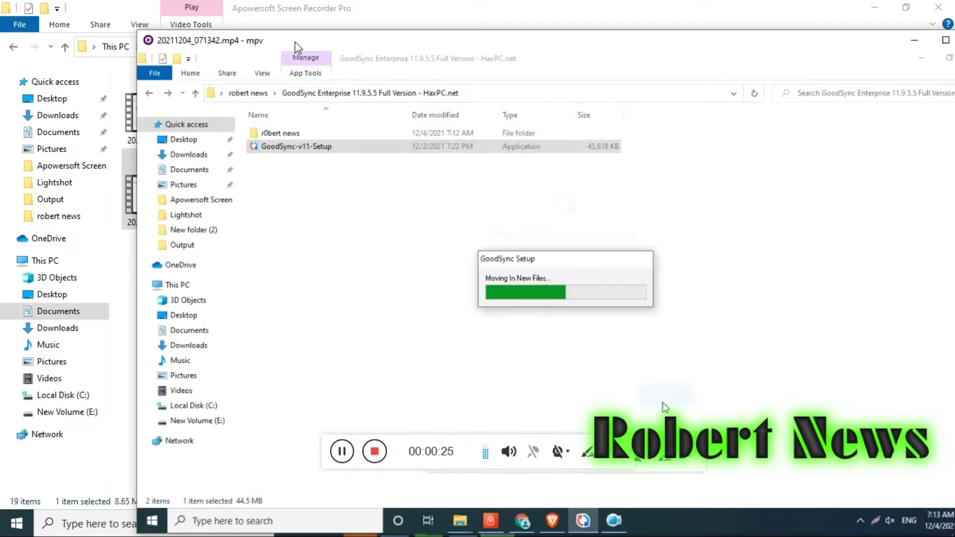
# - Restore the mpv window from maximized, move it to the screen top, and close it
pyautogui.moveTo(316, 41); pyautogui.dragTo(289, 4)
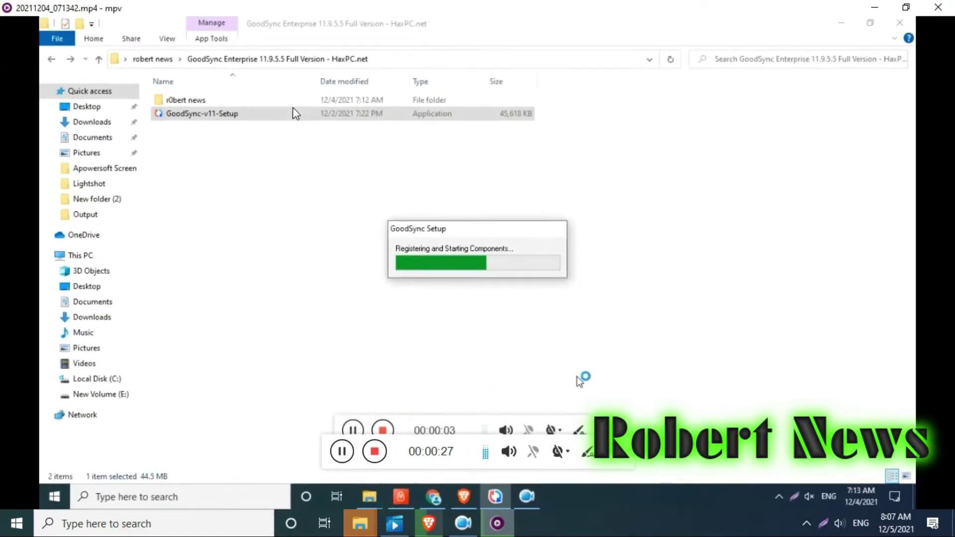
pyautogui.click(905, 8)
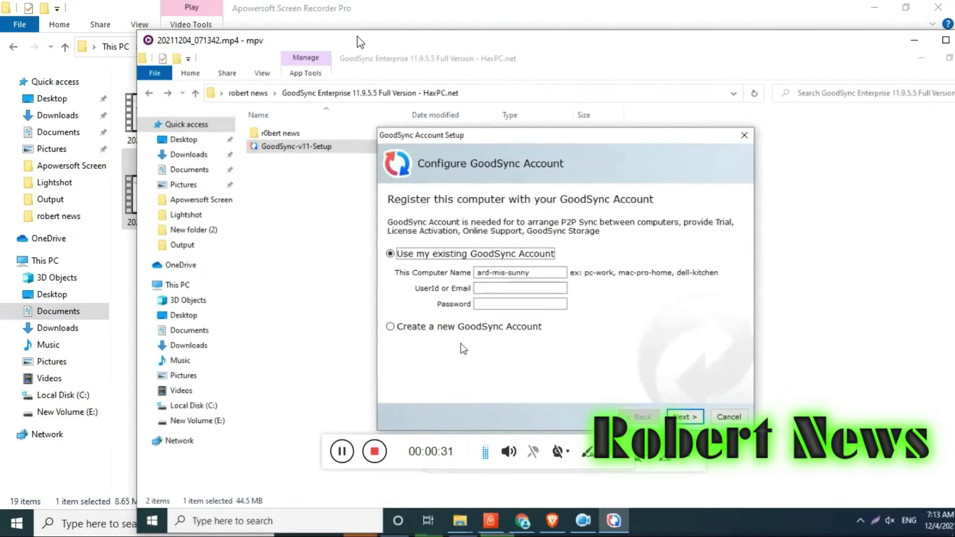
pyautogui.moveTo(358, 37); pyautogui.dragTo(301, 5)
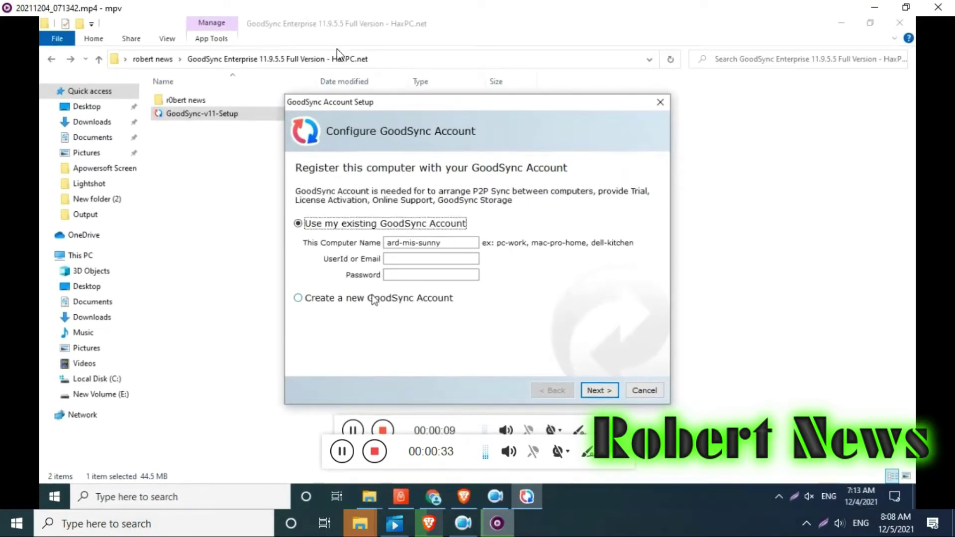
pyautogui.click(937, 8)
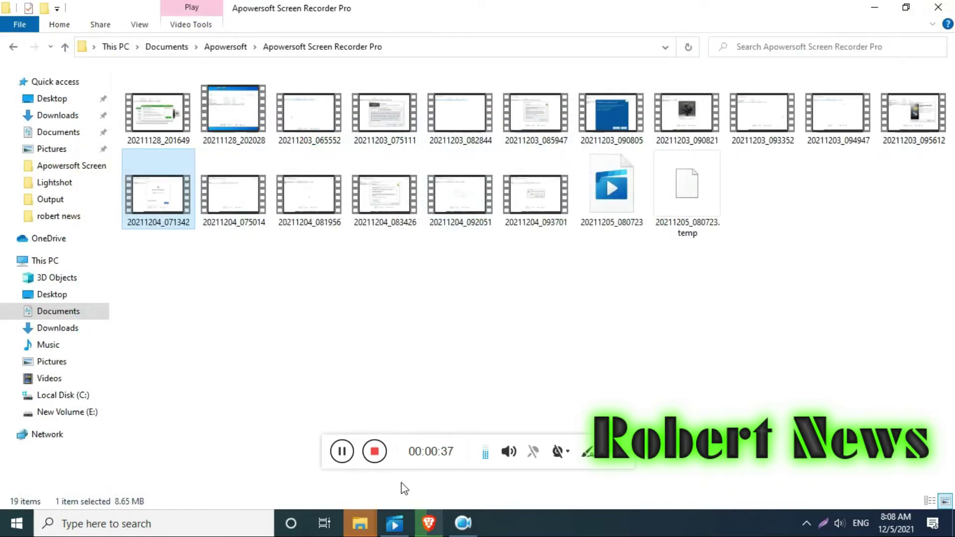
pyautogui.click(873, 6)
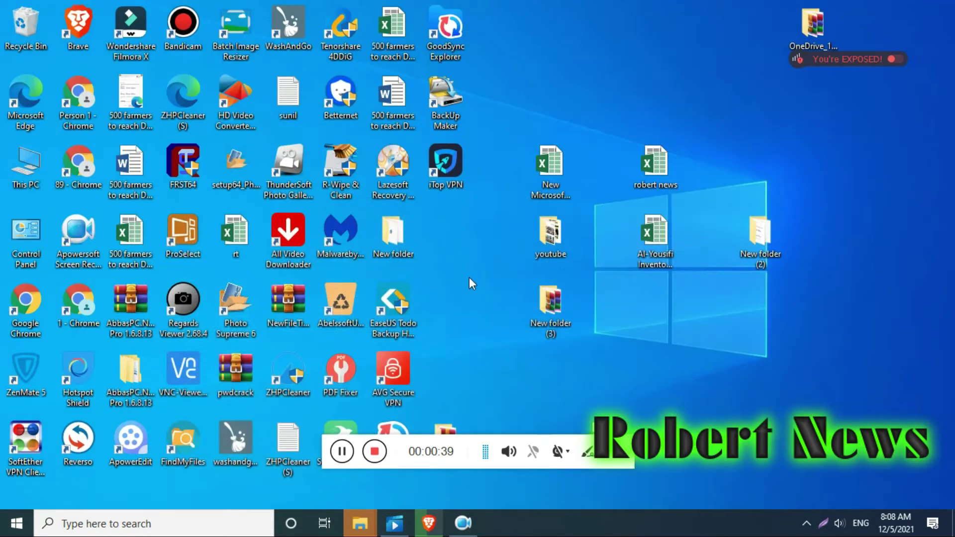
pyautogui.doubleClick(543, 310)
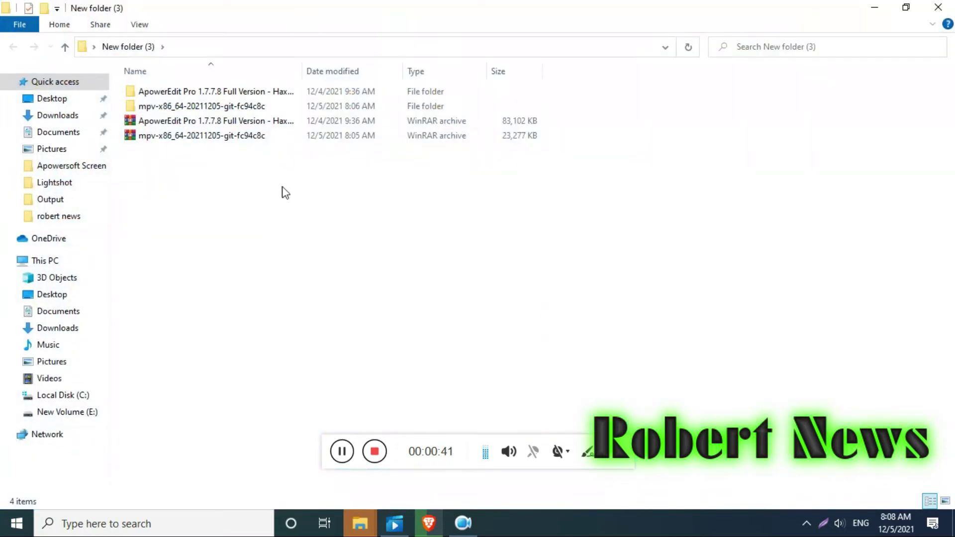
pyautogui.doubleClick(174, 107)
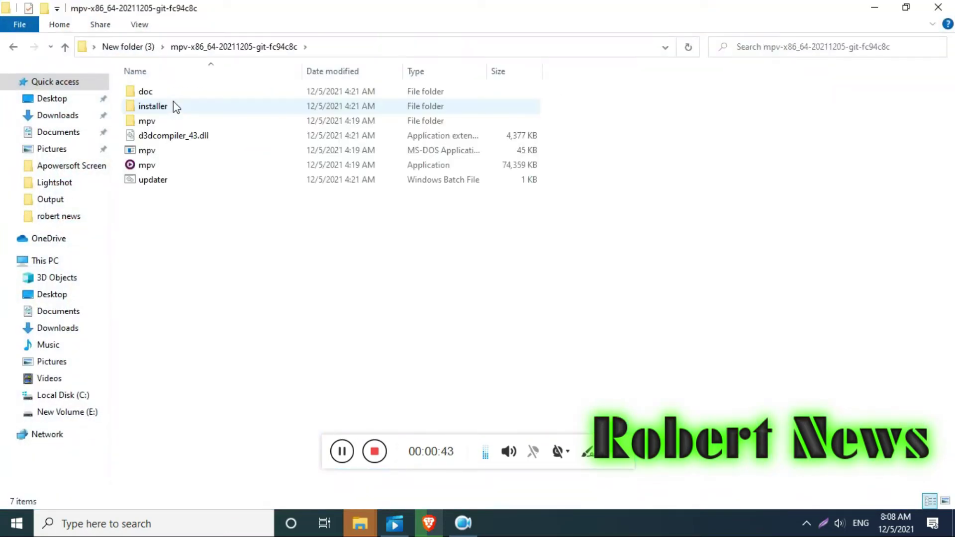
pyautogui.doubleClick(151, 164)
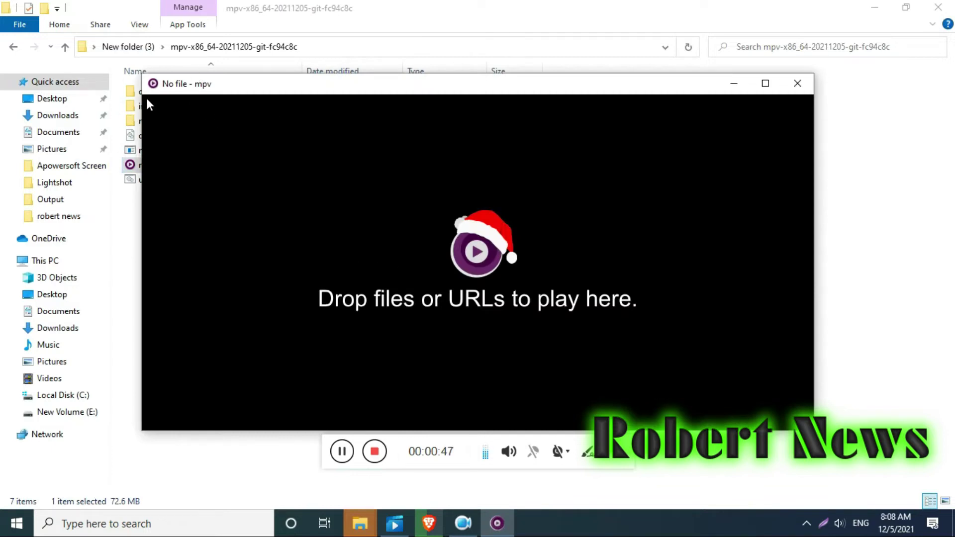
# - Return Explorer to Documents > Apowersoft > Apowersoft Screen Recorder Pro, then bring mpv forward
pyautogui.click(152, 88)
pyautogui.click(186, 87)
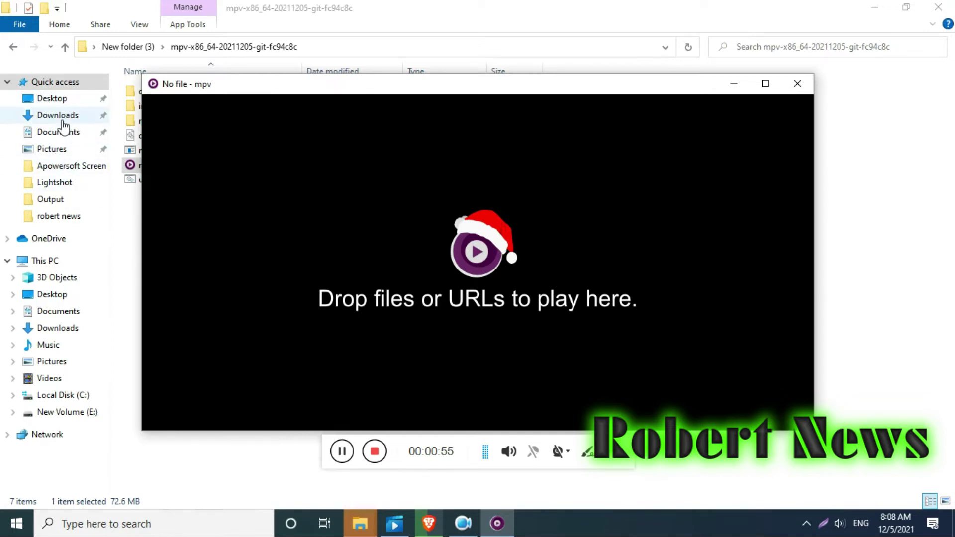
pyautogui.click(63, 117)
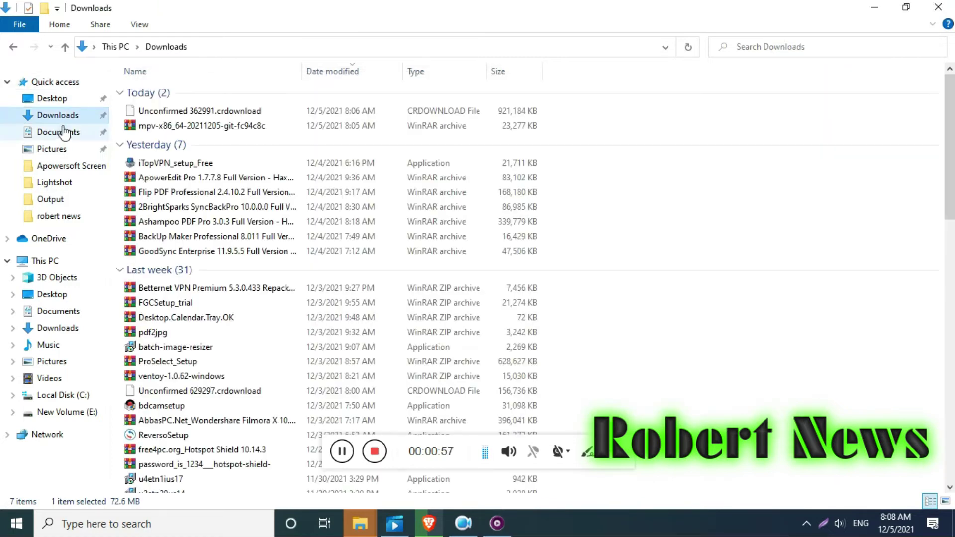
pyautogui.doubleClick(146, 93)
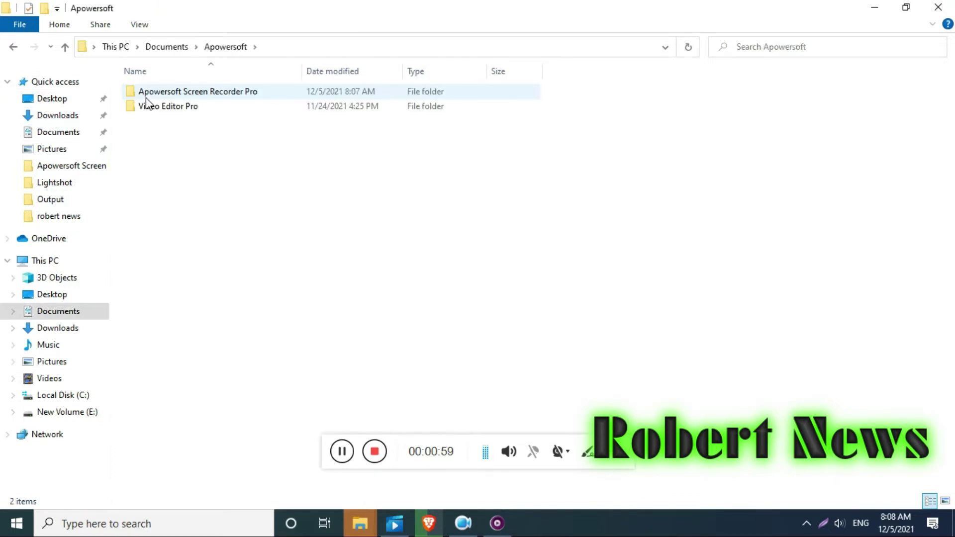
pyautogui.doubleClick(146, 97)
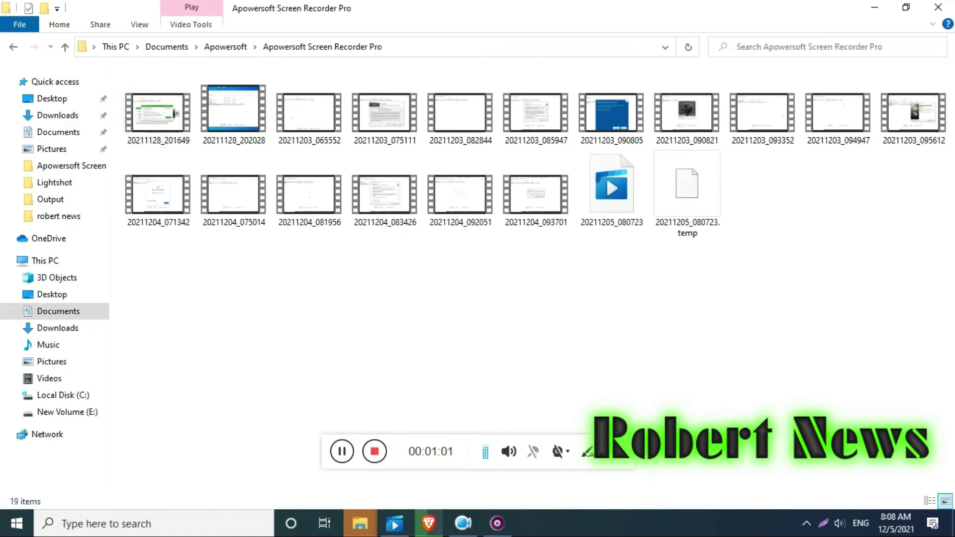
pyautogui.click(496, 523)
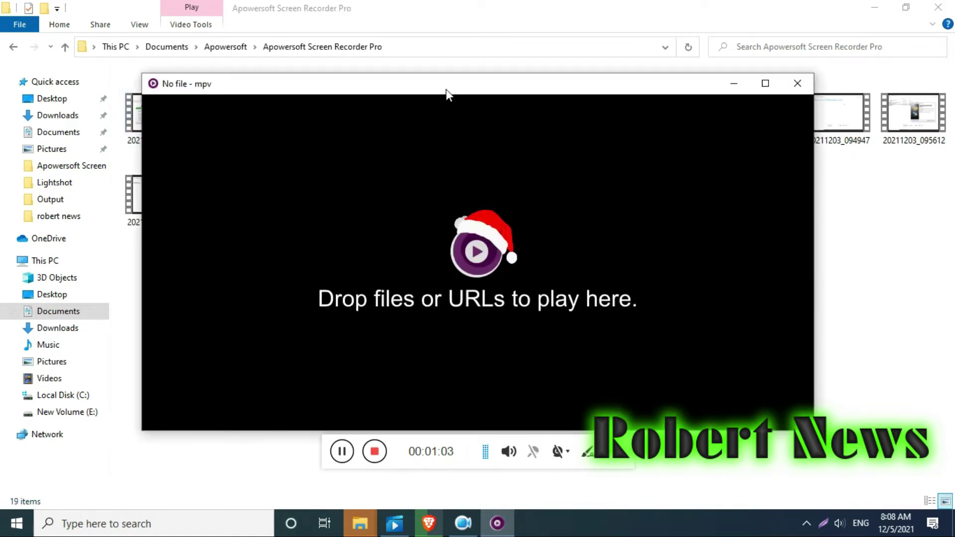
# - Drop 20211203_082844.mp4 into mpv and pause it at about six seconds
pyautogui.moveTo(447, 93); pyautogui.dragTo(448, 192)
pyautogui.moveTo(458, 106); pyautogui.dragTo(436, 310)
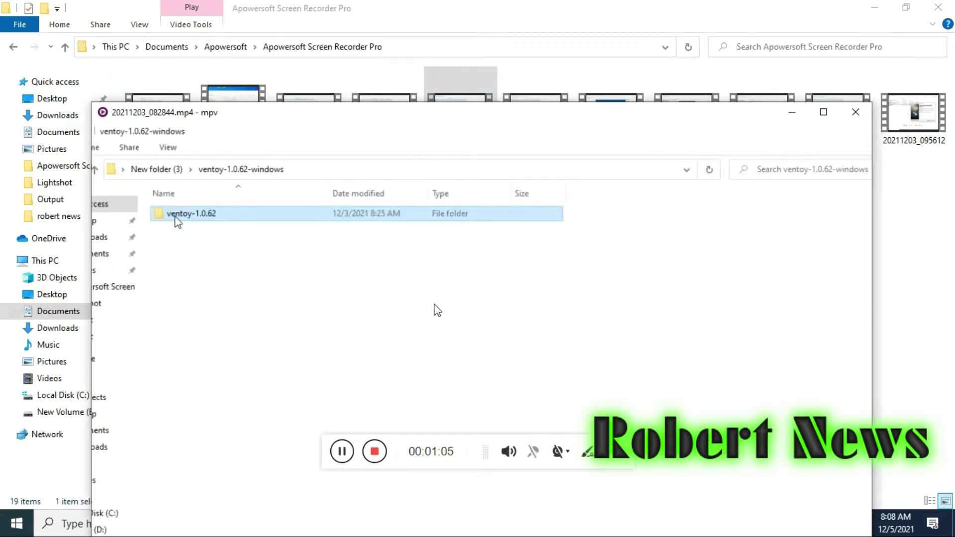
pyautogui.moveTo(364, 112); pyautogui.dragTo(369, 17)
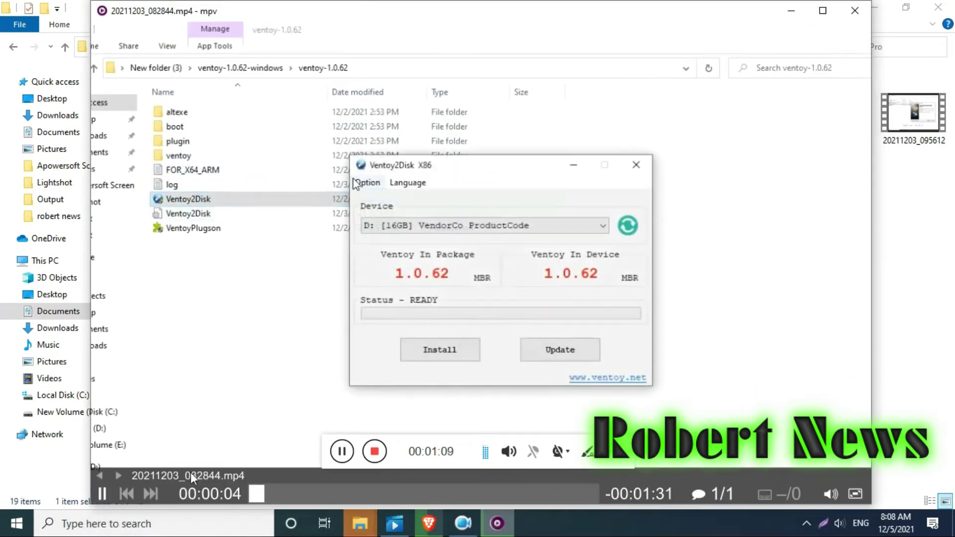
pyautogui.click(102, 494)
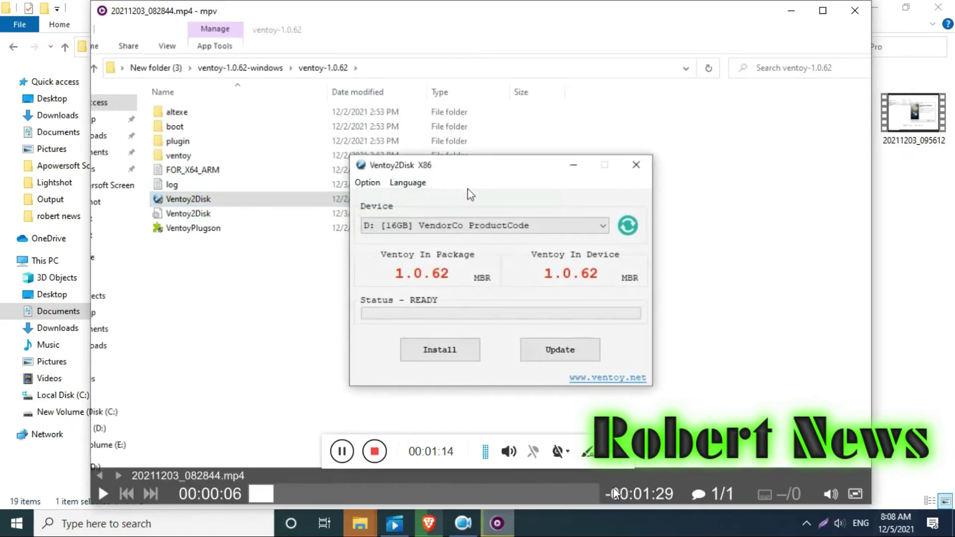
pyautogui.click(853, 499)
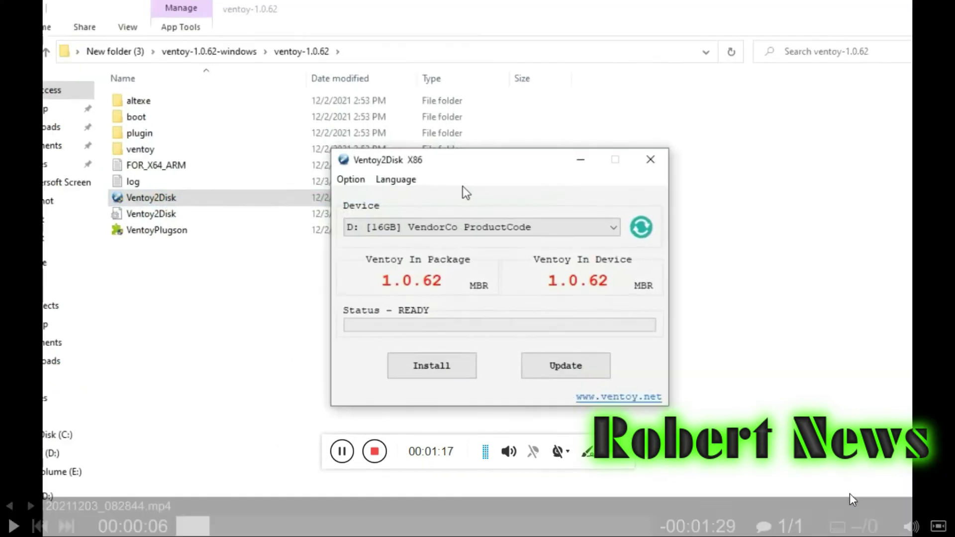
pyautogui.click(938, 526)
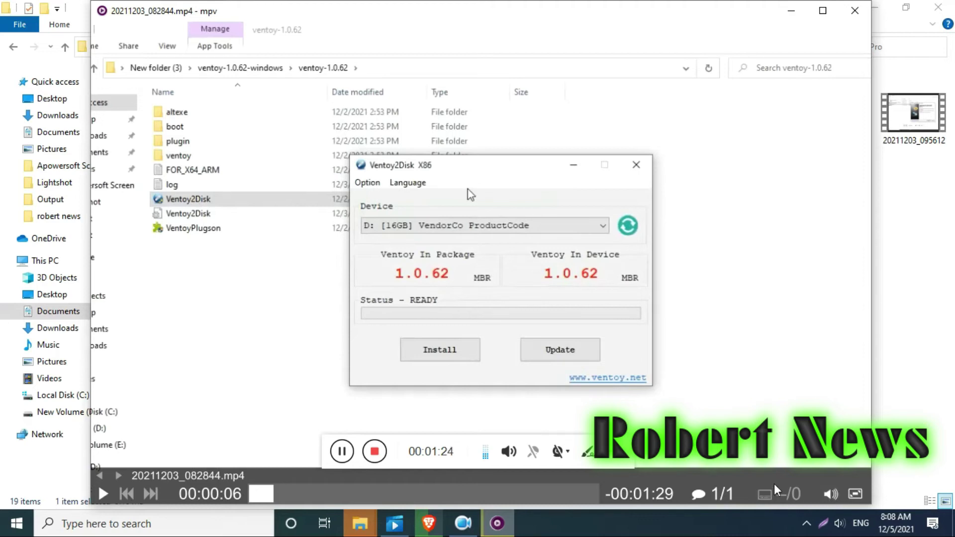
pyautogui.click(714, 495)
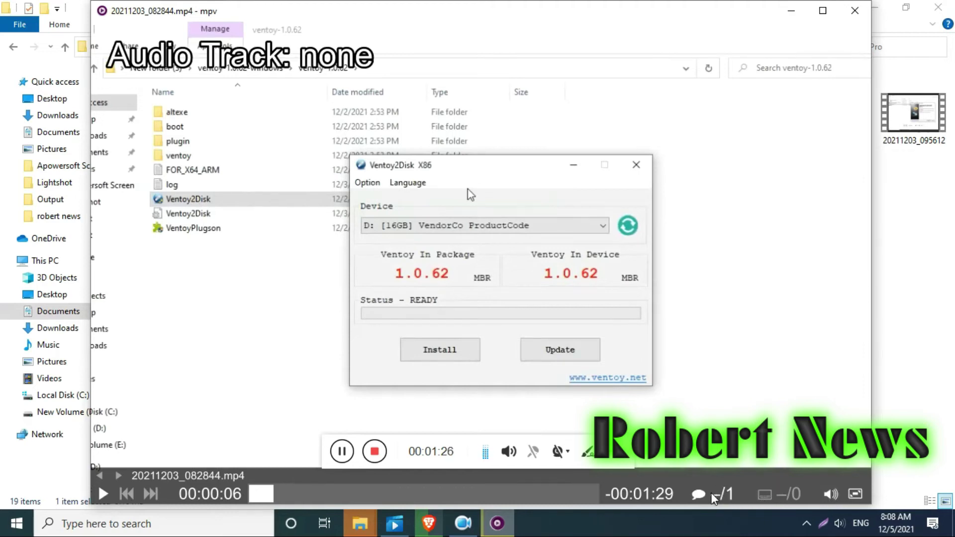
pyautogui.click(714, 495)
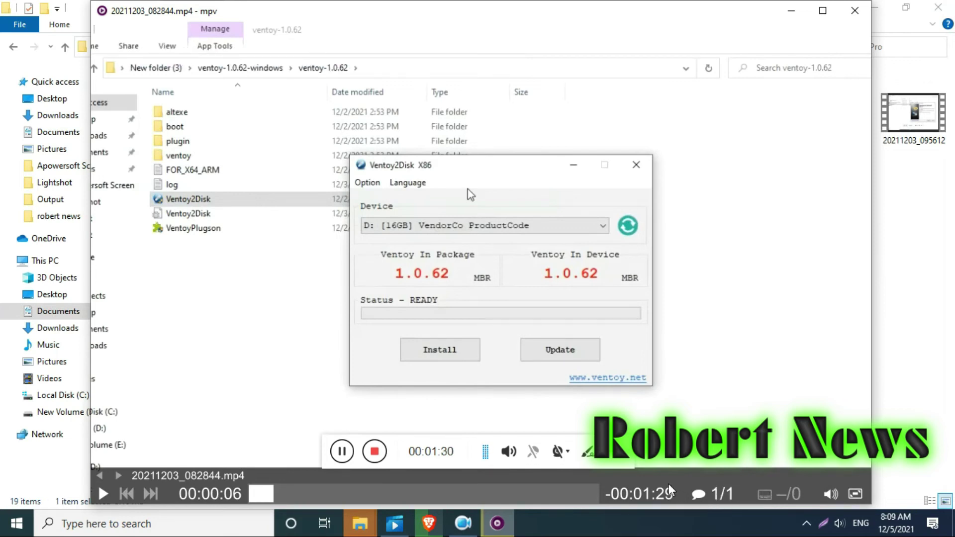
# - Resume 20211203_082844.mp4 and seek ahead to about 25 seconds
pyautogui.click(103, 496)
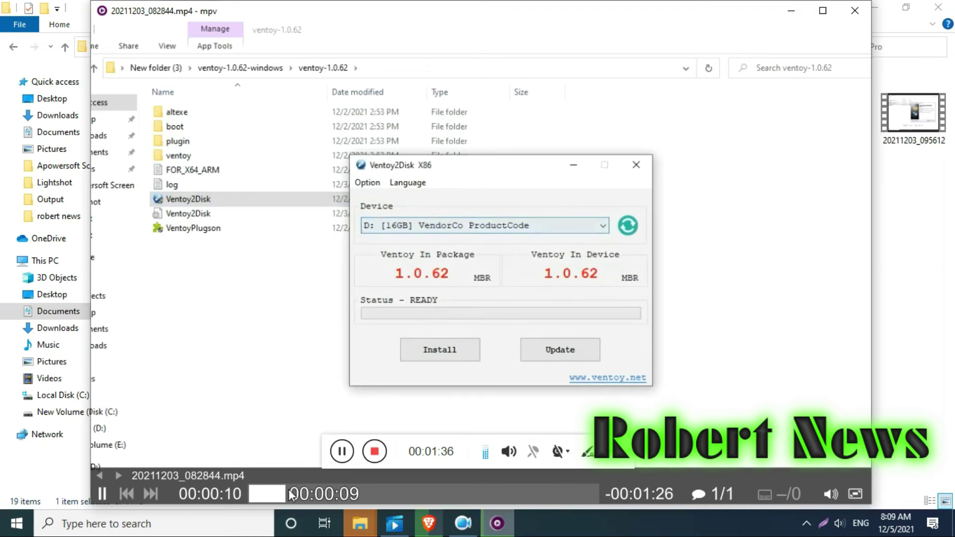
pyautogui.moveTo(297, 493); pyautogui.dragTo(341, 494)
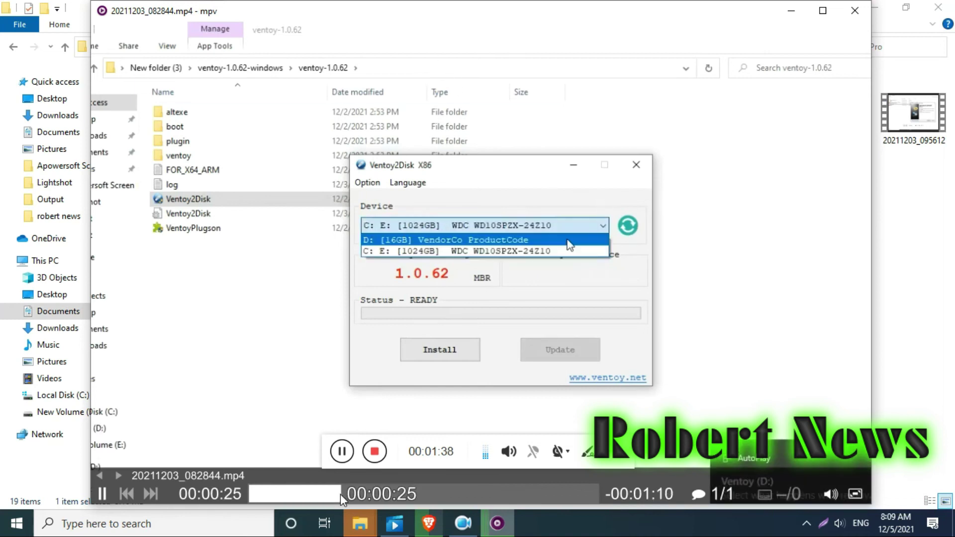